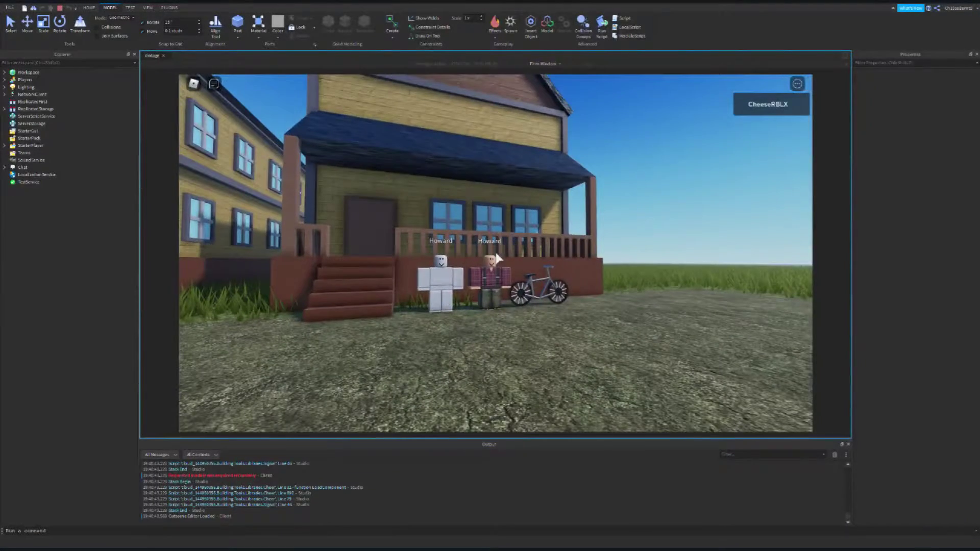
# - Walk the avatar past the house porch and down the street, jumping along the way
pyautogui.press('w')
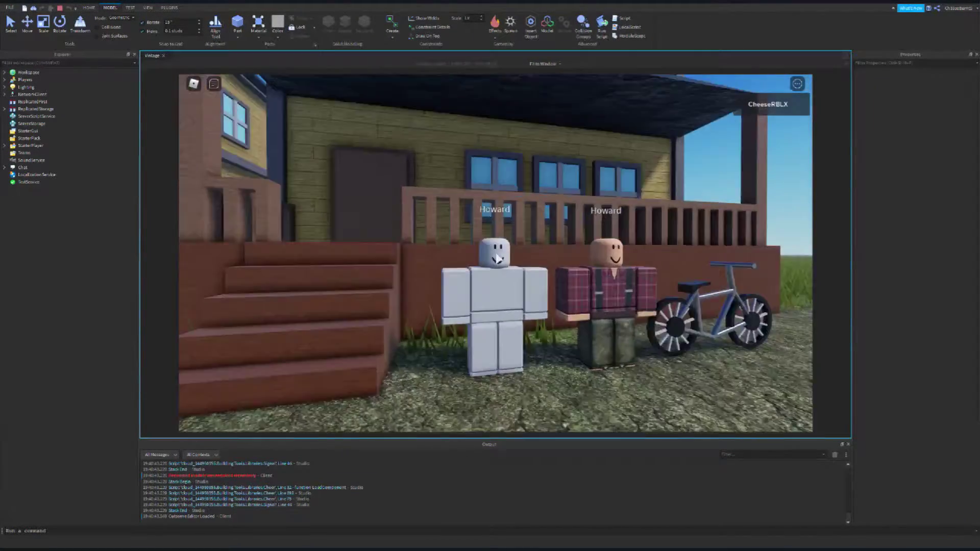
pyautogui.press('w')
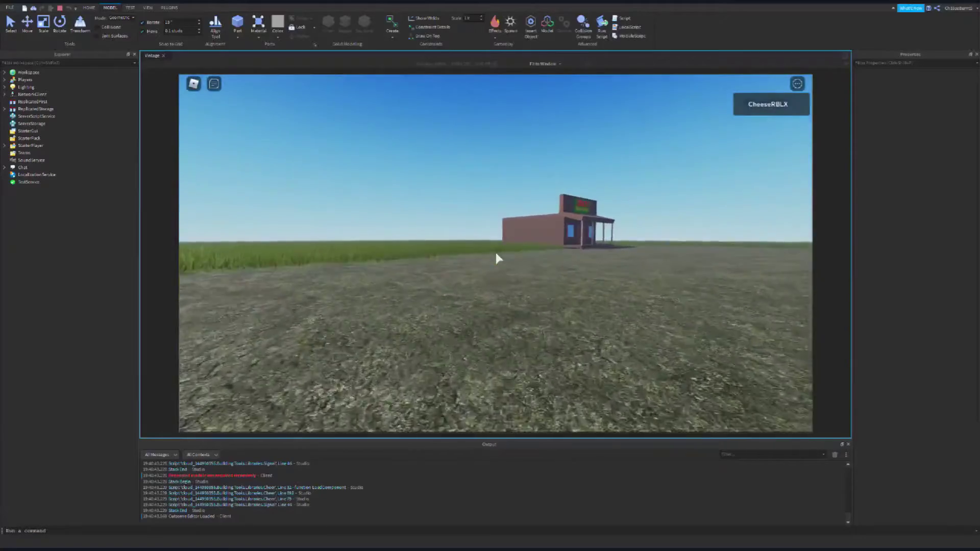
pyautogui.scroll(-5, 494, 250)
pyautogui.press('w')
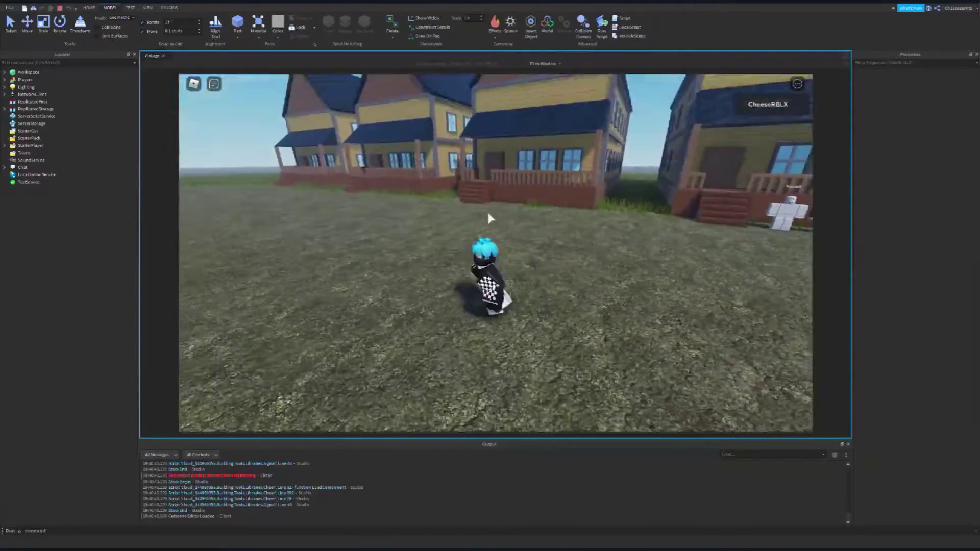
pyautogui.press('s')
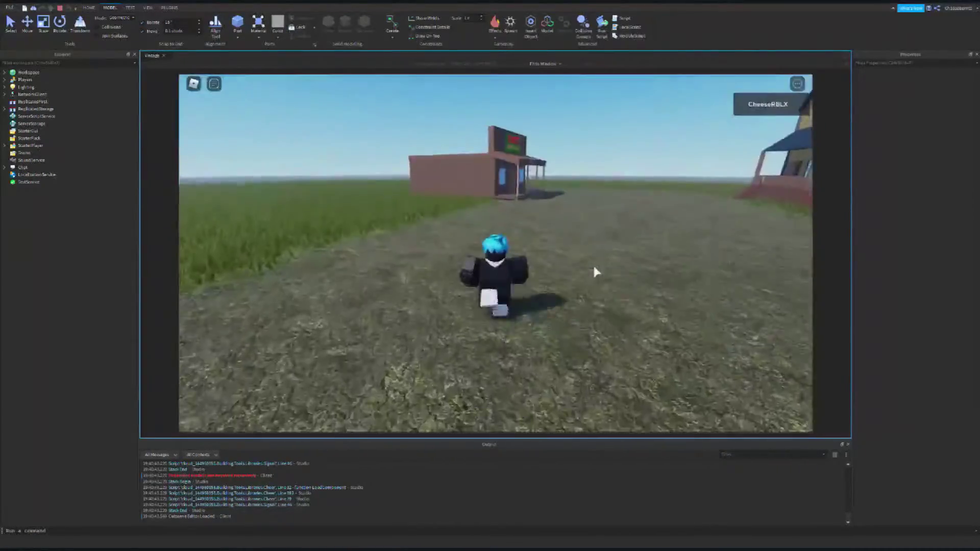
pyautogui.press('space')
pyautogui.scroll(5, 592, 263)
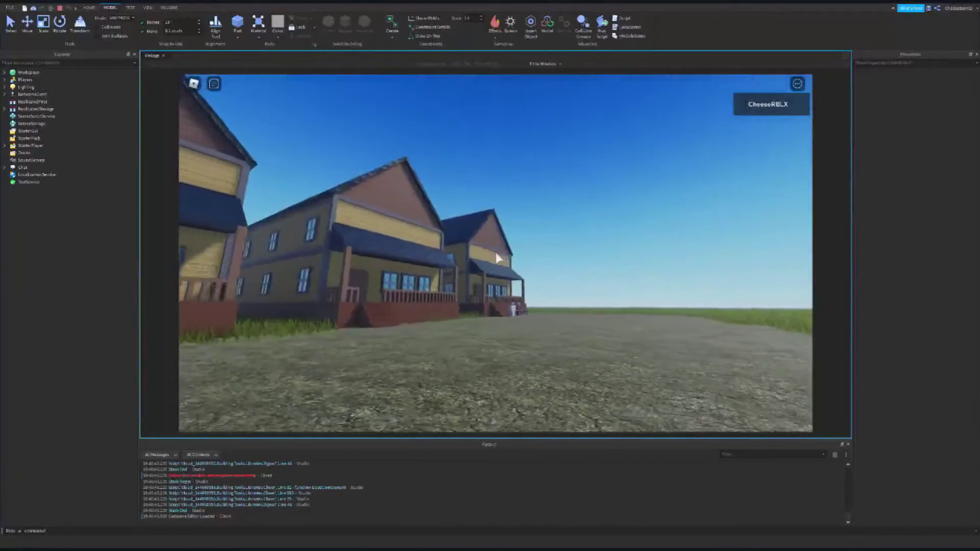
# - Run the avatar up to the general store and angle the view over the houses
pyautogui.press('w')
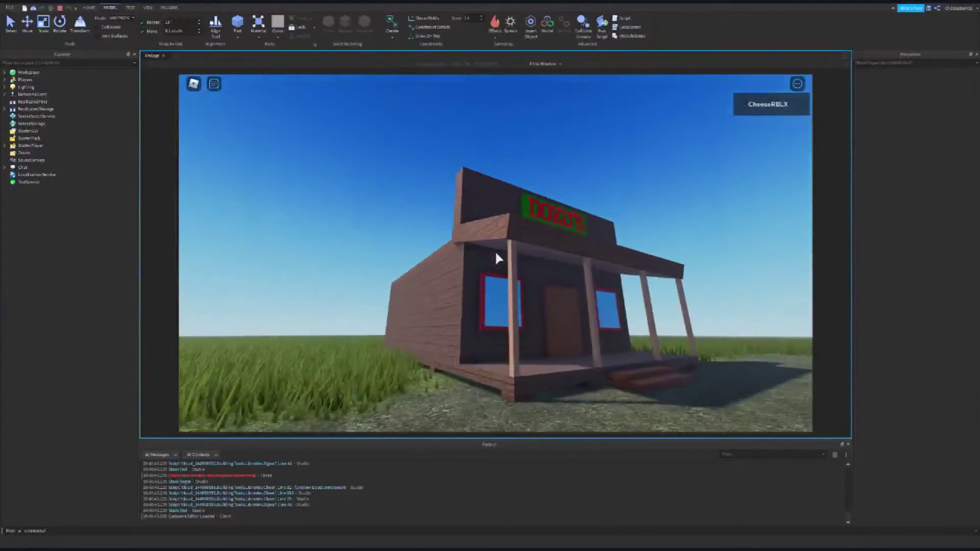
pyautogui.press('Left')
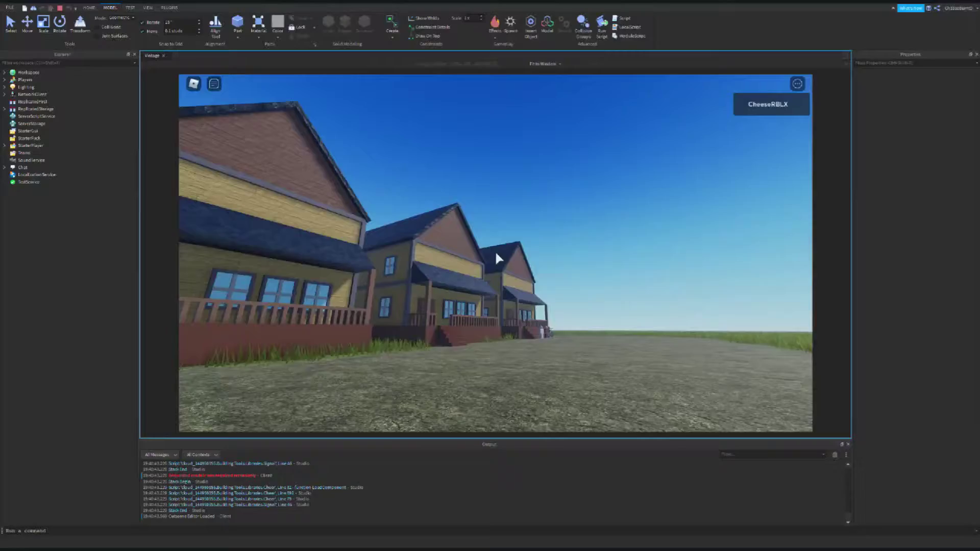
pyautogui.scroll(-5, 496, 258)
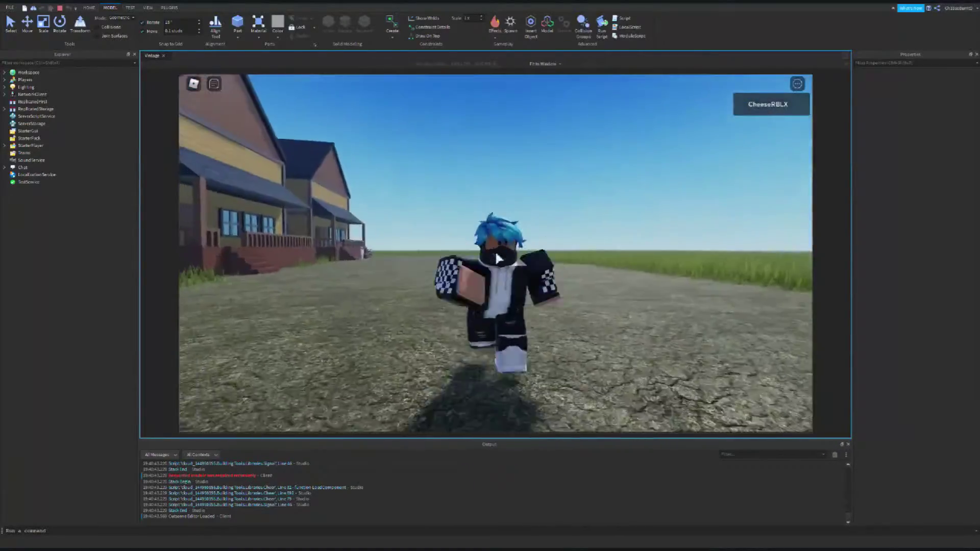
pyautogui.press('Right')
pyautogui.press('w')
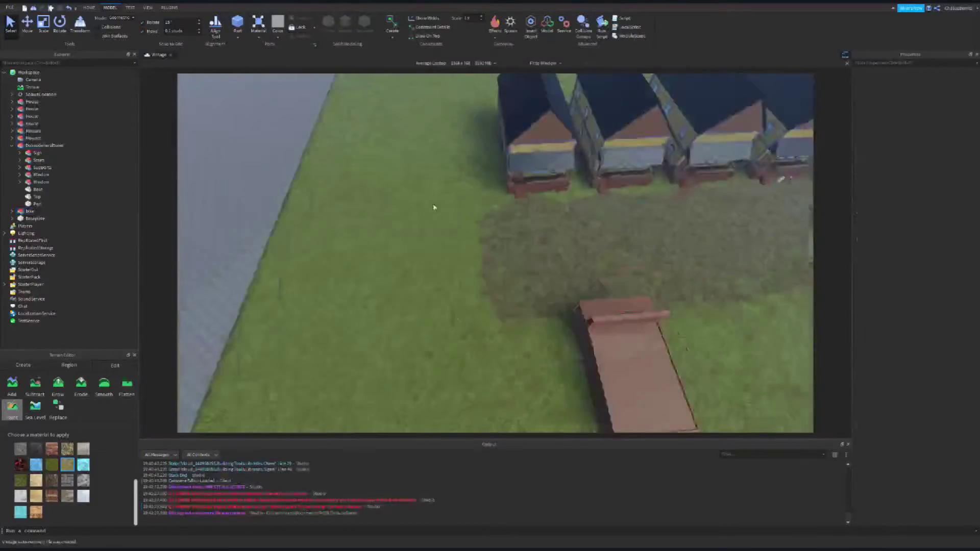
pyautogui.moveTo(433, 207)
pyautogui.mouseDown(button='right')
pyautogui.moveTo(387, 274)
pyautogui.moveTo(333, 186)
pyautogui.moveTo(510, 313)
pyautogui.moveTo(527, 230)
pyautogui.moveTo(676, 368)
pyautogui.mouseUp(button='right')
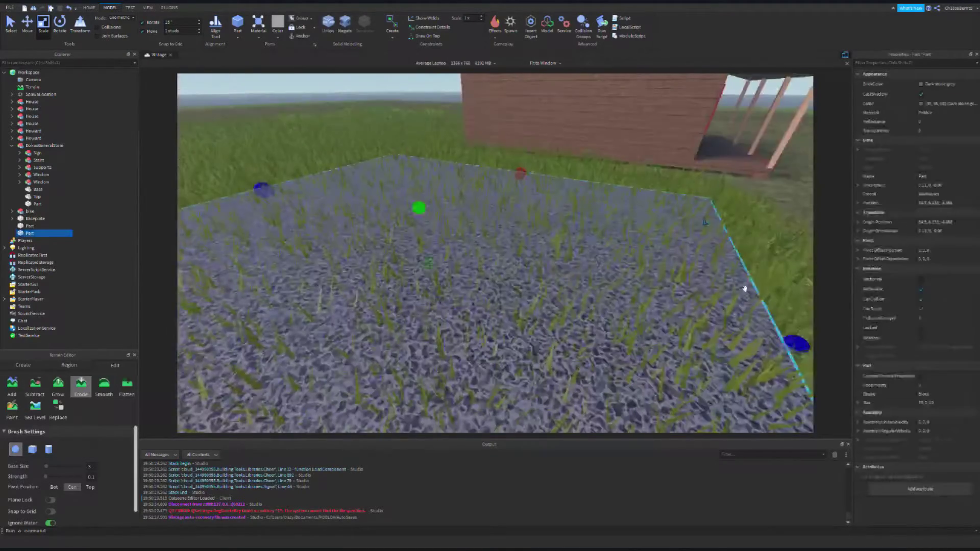
# - Pick a terrain material to paint with from the top toolbar
pyautogui.click(170, 8)
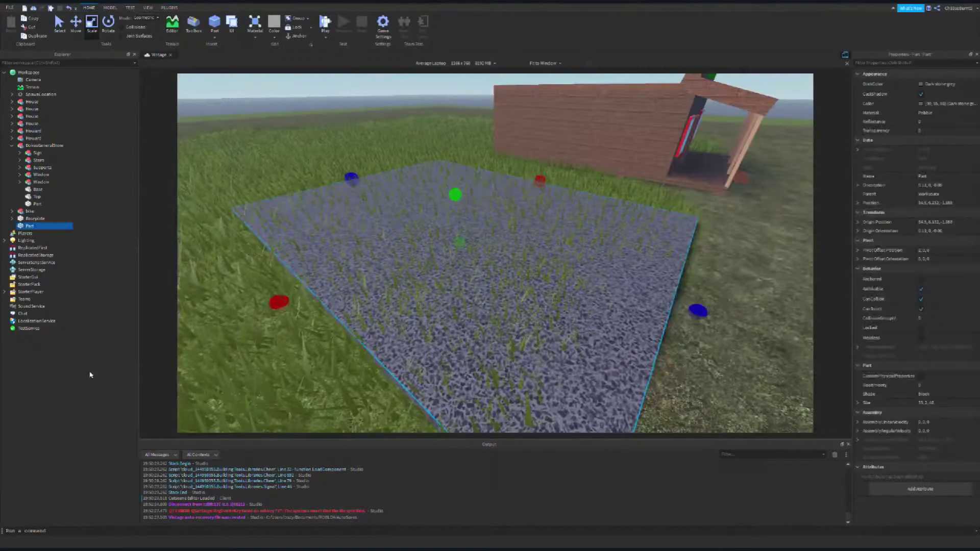
pyautogui.click(20, 480)
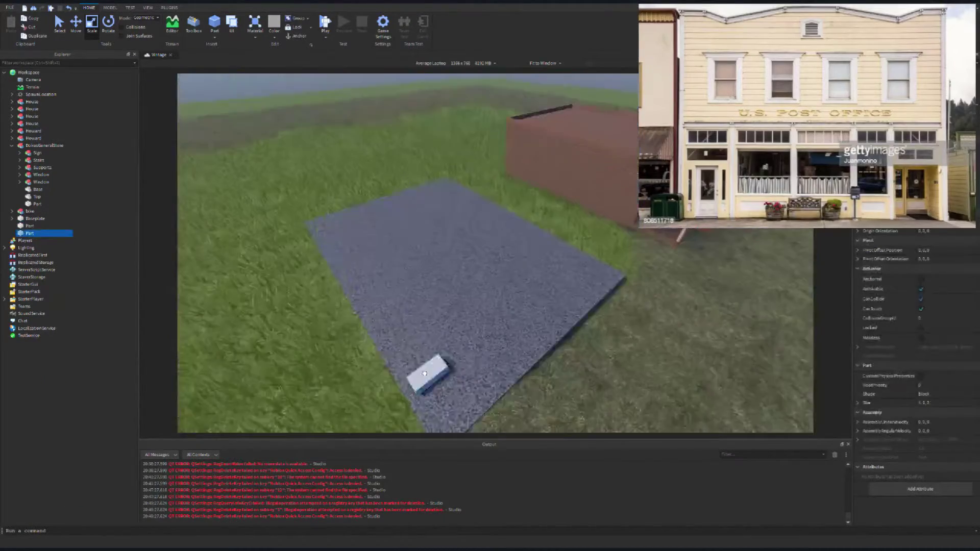
# - Duplicate parts to add a thin post and a second wall to the slab building
pyautogui.hotkey('ctrl', 'd')
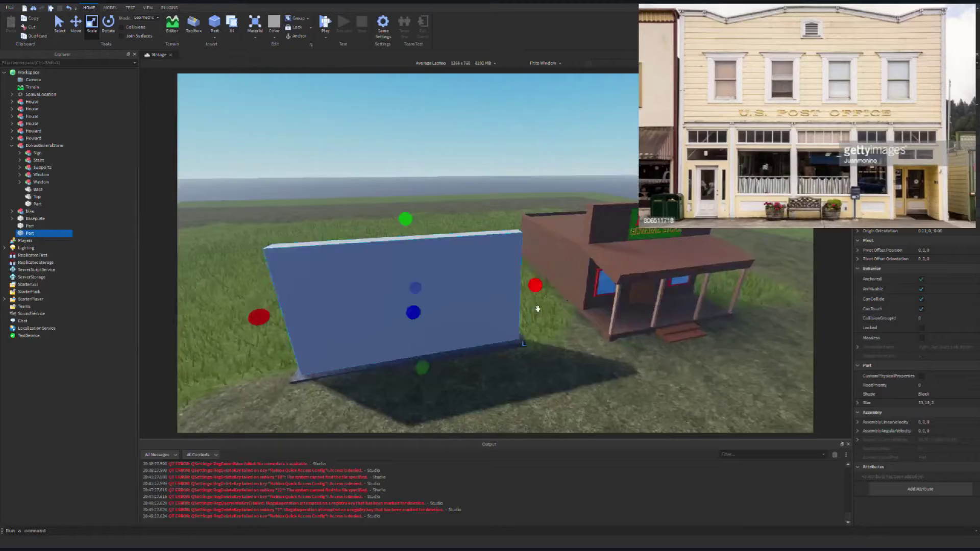
pyautogui.hotkey('ctrl', 'd')
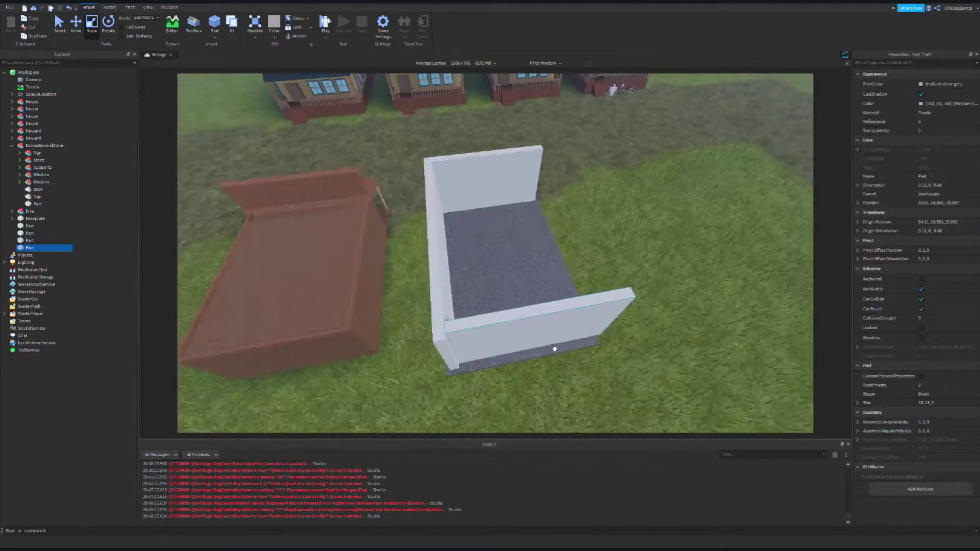
pyautogui.hotkey('ctrl', 'd')
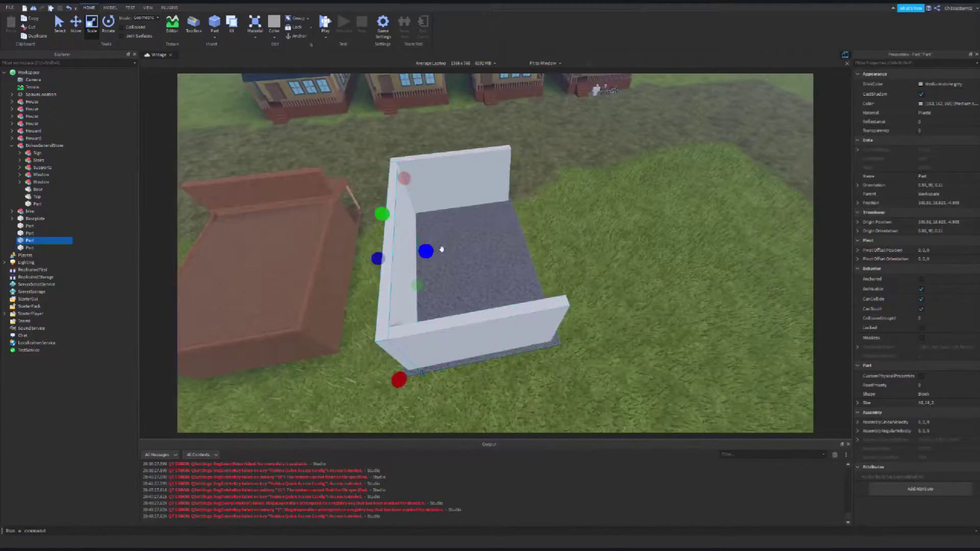
pyautogui.moveTo(585, 239); pyautogui.dragTo(464, 317, button='right')
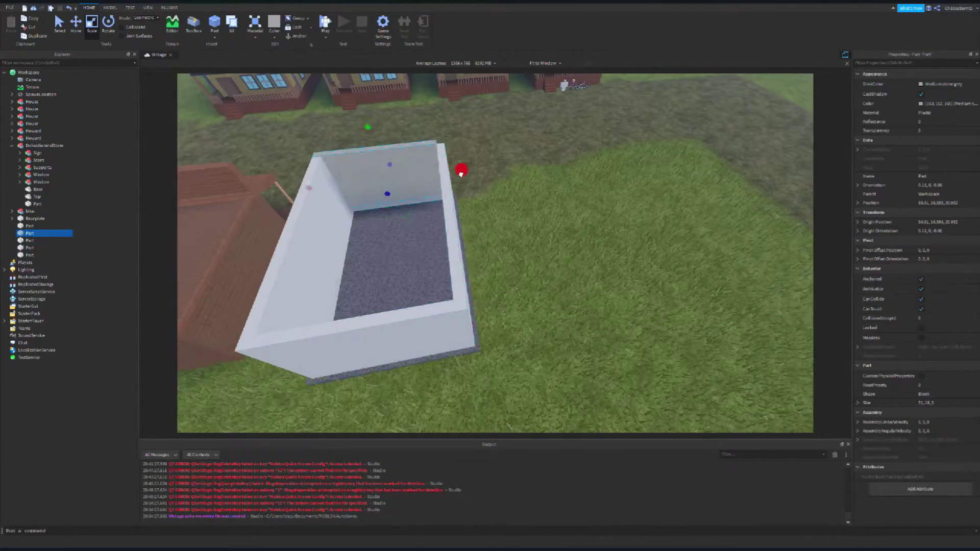
# - Focus on the general store and expand its second window to inspect the parts
pyautogui.click(461, 174)
pyautogui.moveTo(460, 174); pyautogui.dragTo(577, 354, button='right')
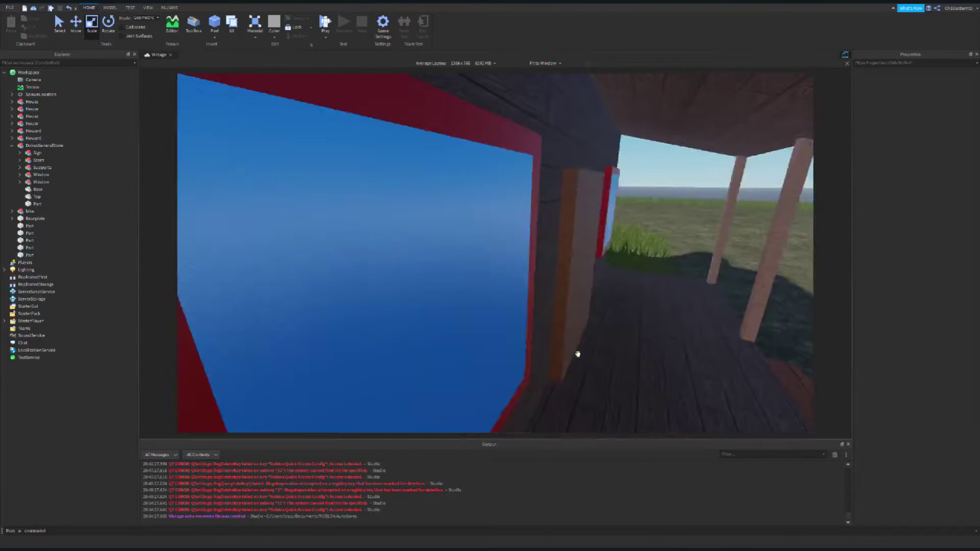
pyautogui.click(577, 354)
pyautogui.press('f')
pyautogui.click(20, 182)
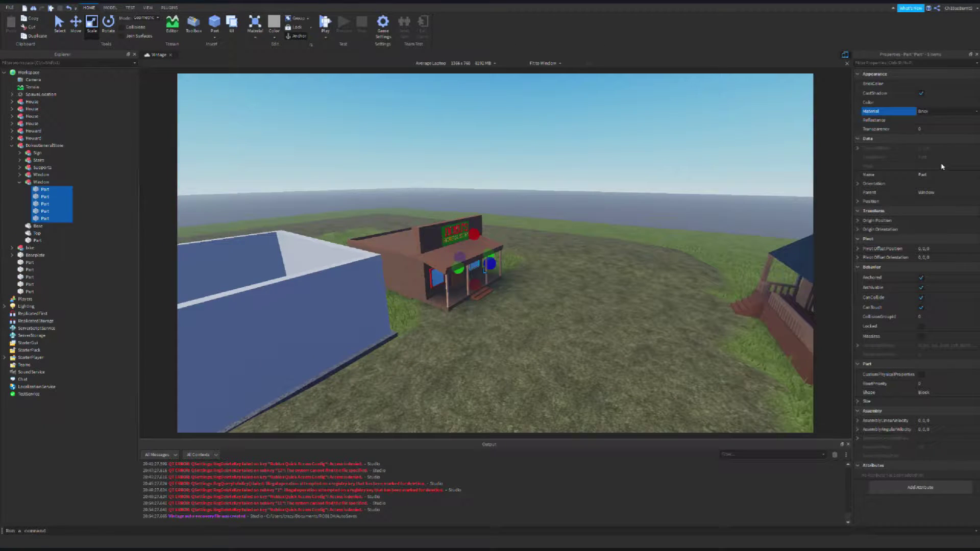
pyautogui.press('f')
pyautogui.click(509, 316)
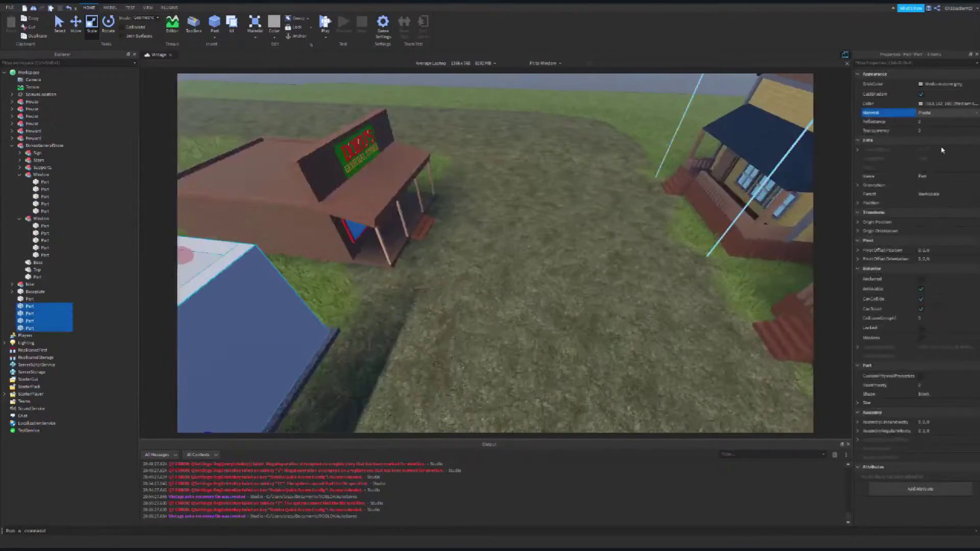
# - Paste a copy of the box part and view it from a low side angle
pyautogui.hotkey('ctrl', 'v')
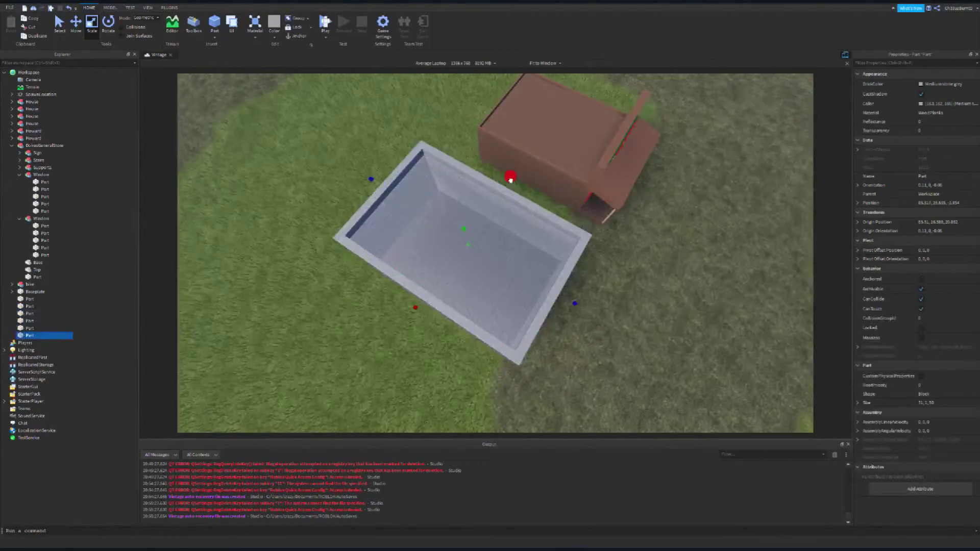
pyautogui.moveTo(434, 317); pyautogui.dragTo(462, 178, button='right')
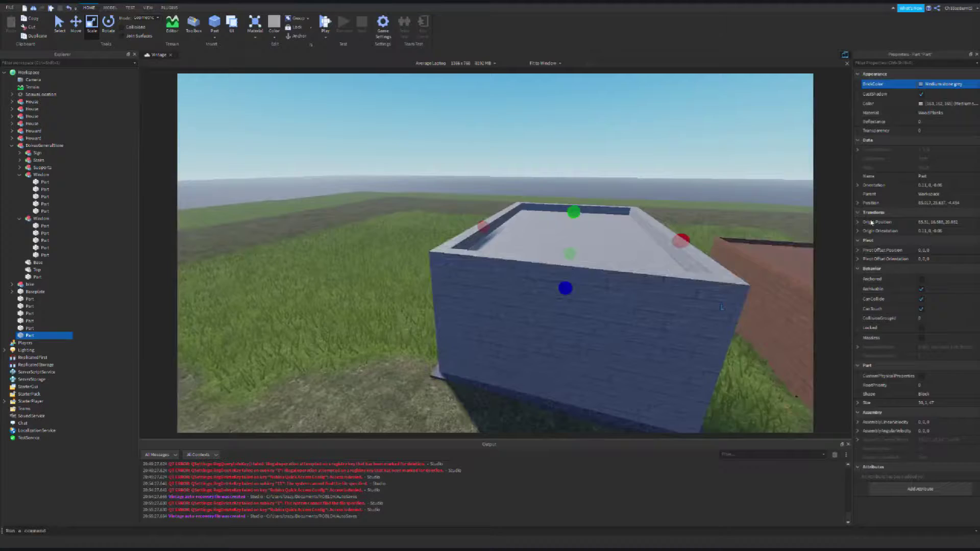
pyautogui.press('w')
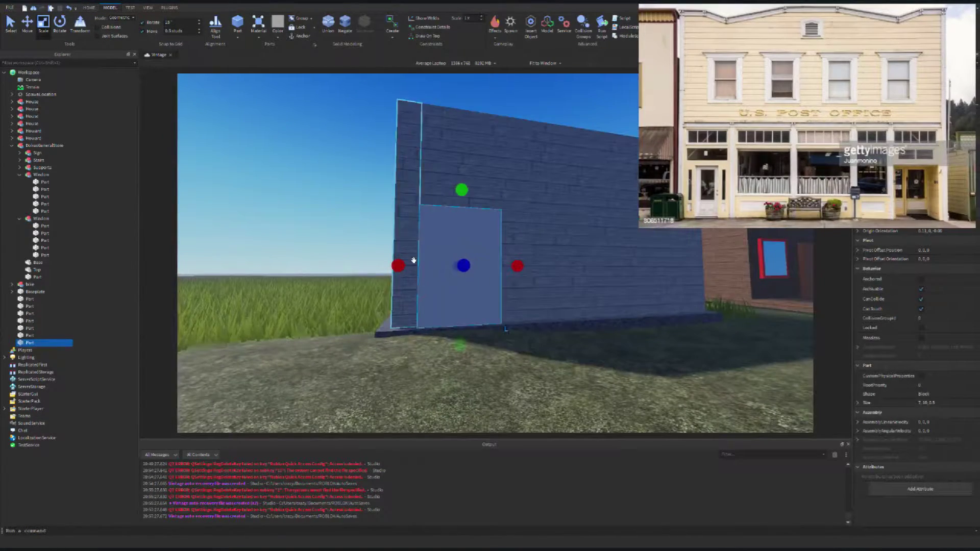
# - Zoom the view in toward the Post Office's front wall
pyautogui.scroll(-3, 413, 261)
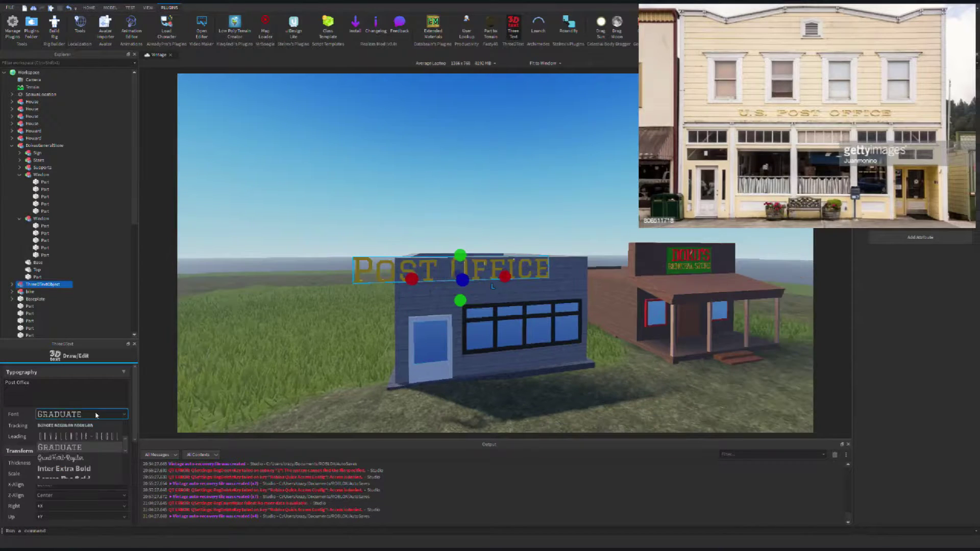
# - Change the 'Post Office' sign's material from Neon so it stops glowing
pyautogui.scroll(-4, 71, 501)
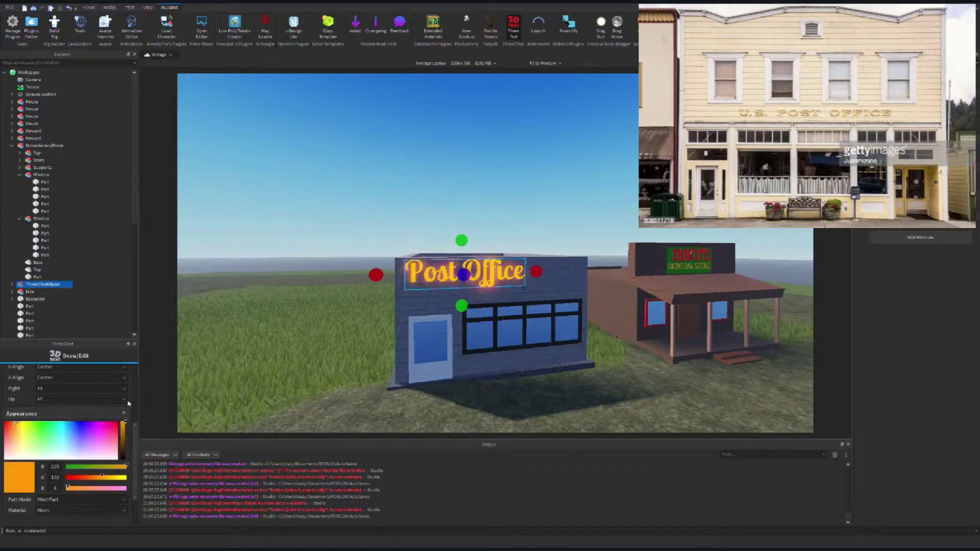
pyautogui.click(63, 471)
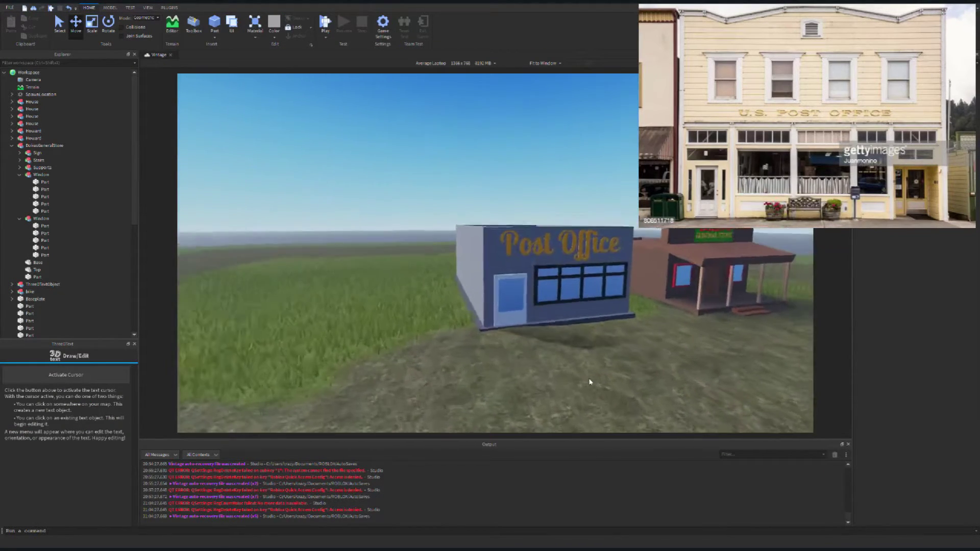
pyautogui.moveTo(590, 382)
pyautogui.mouseDown(button='right')
pyautogui.moveTo(602, 393)
pyautogui.moveTo(589, 382)
pyautogui.mouseUp(button='right')
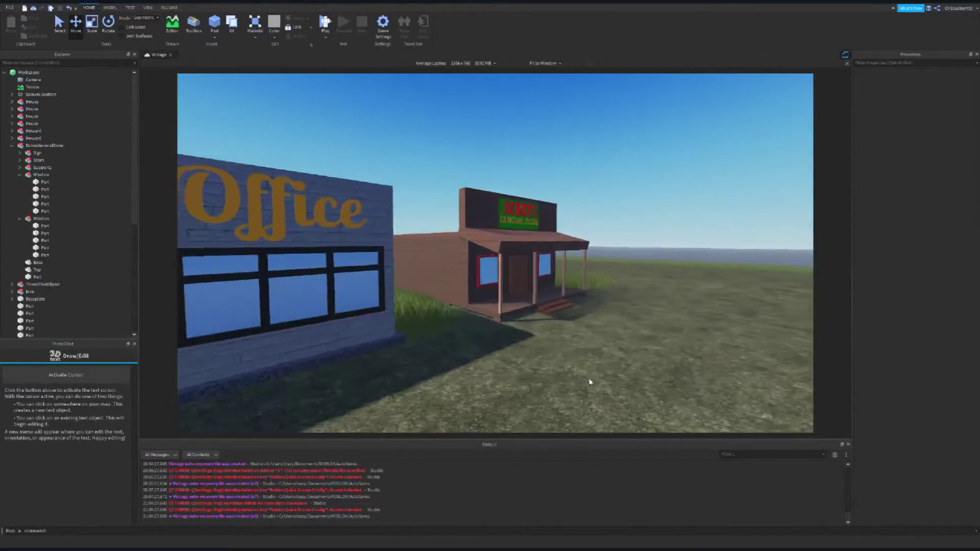
pyautogui.scroll(5, 589, 381)
pyautogui.scroll(-5, 602, 391)
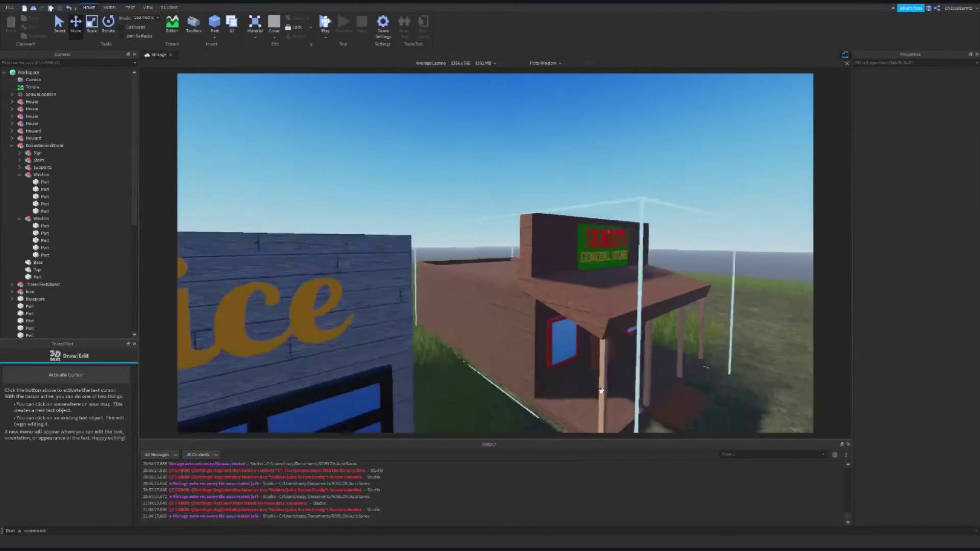
pyautogui.scroll(8, 590, 378)
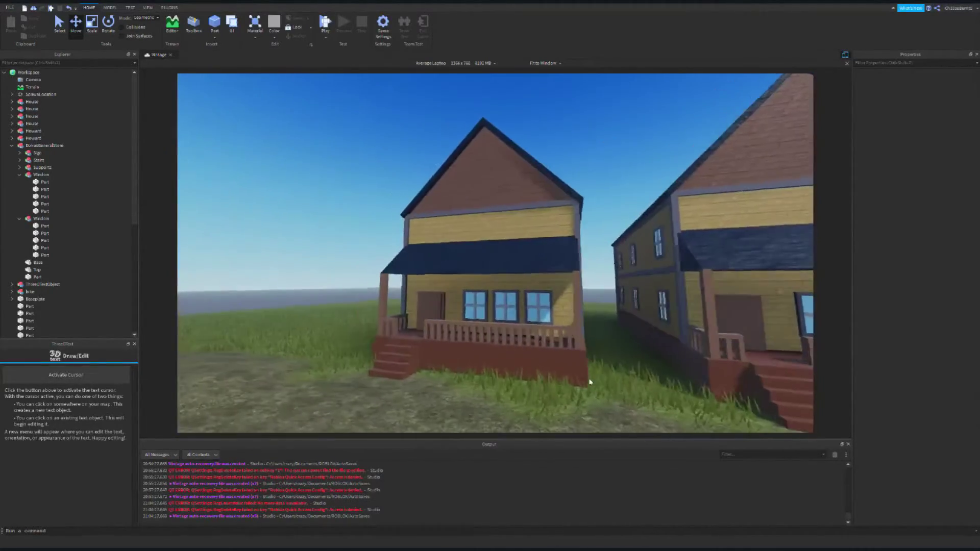
pyautogui.scroll(-5, 592, 383)
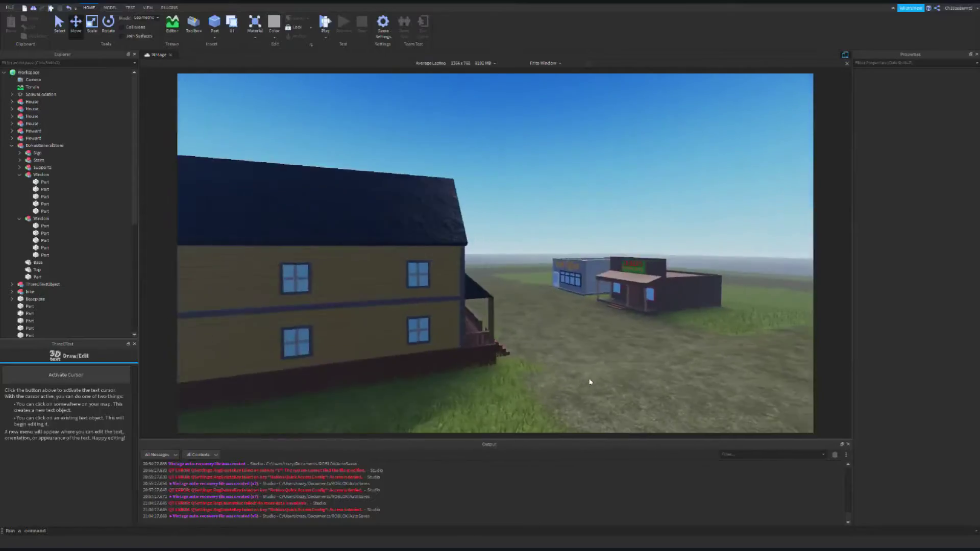
pyautogui.scroll(8, 598, 388)
pyautogui.scroll(-5, 601, 391)
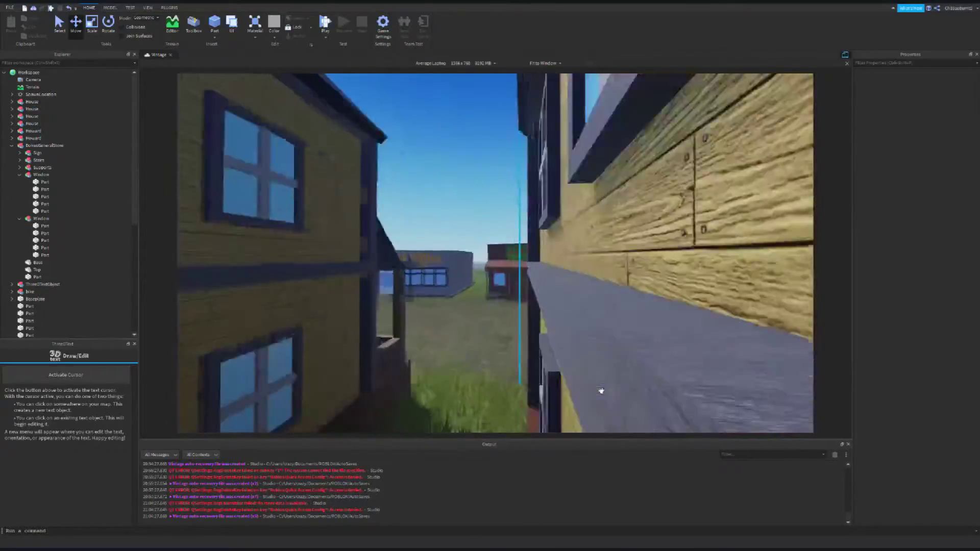
pyautogui.moveTo(601, 391); pyautogui.dragTo(601, 391, button='right')
pyautogui.scroll(-5, 601, 391)
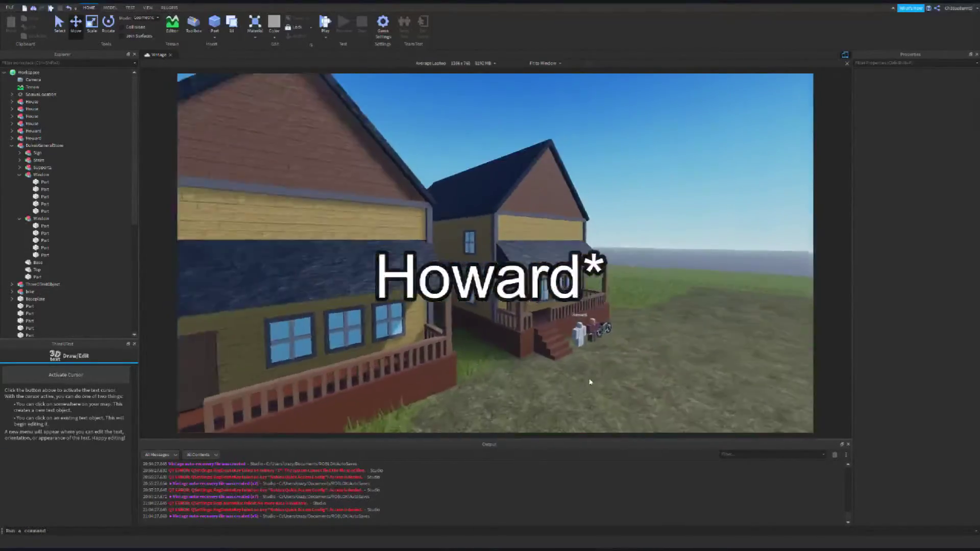
pyautogui.scroll(-5, 590, 381)
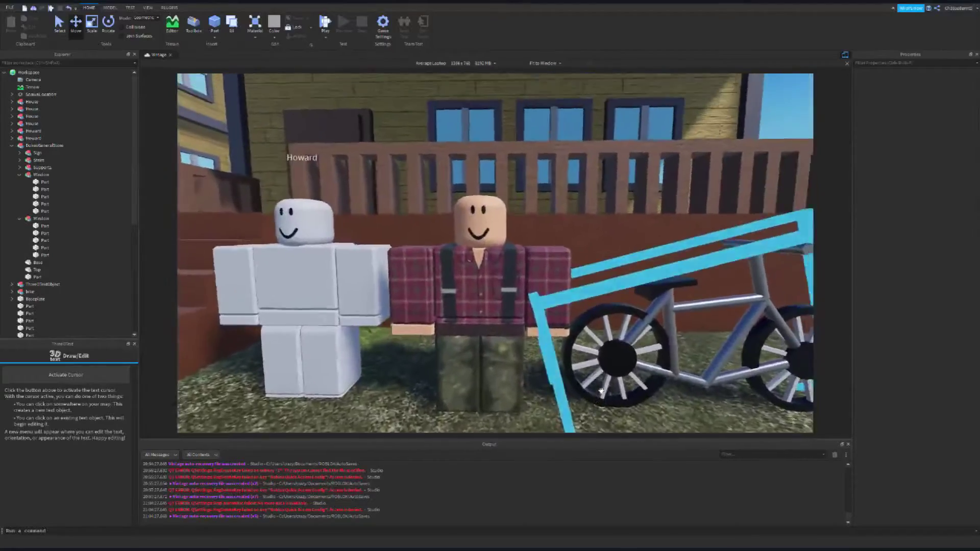
pyautogui.scroll(5, 602, 391)
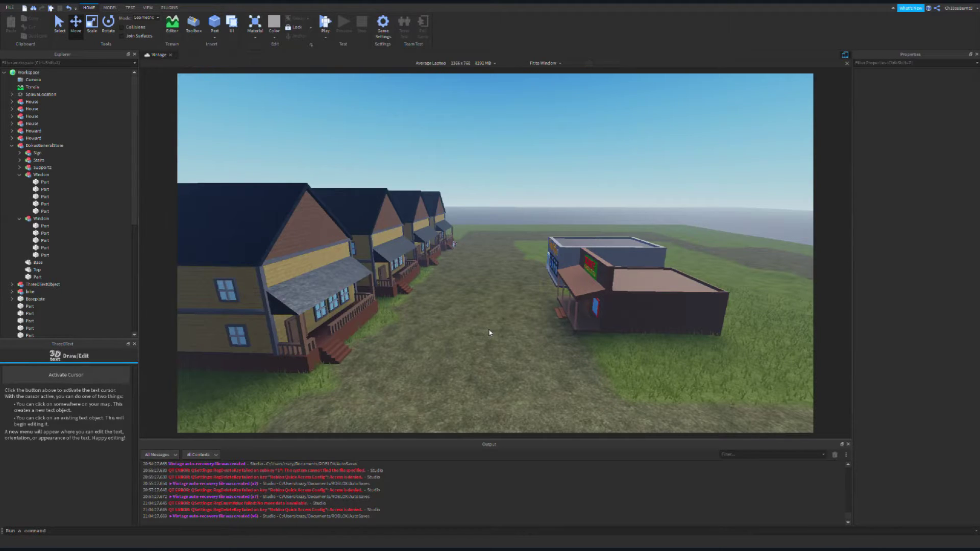
pyautogui.scroll(3, 489, 333)
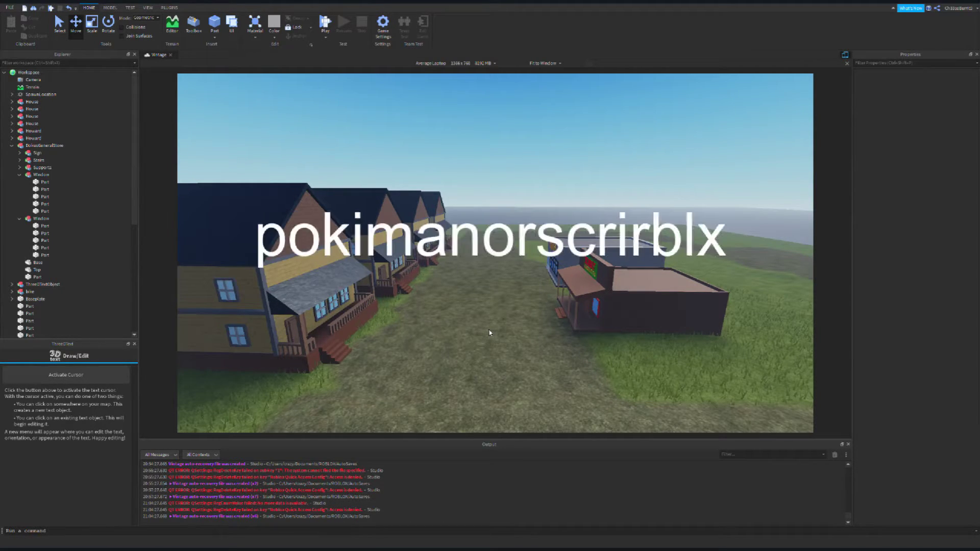